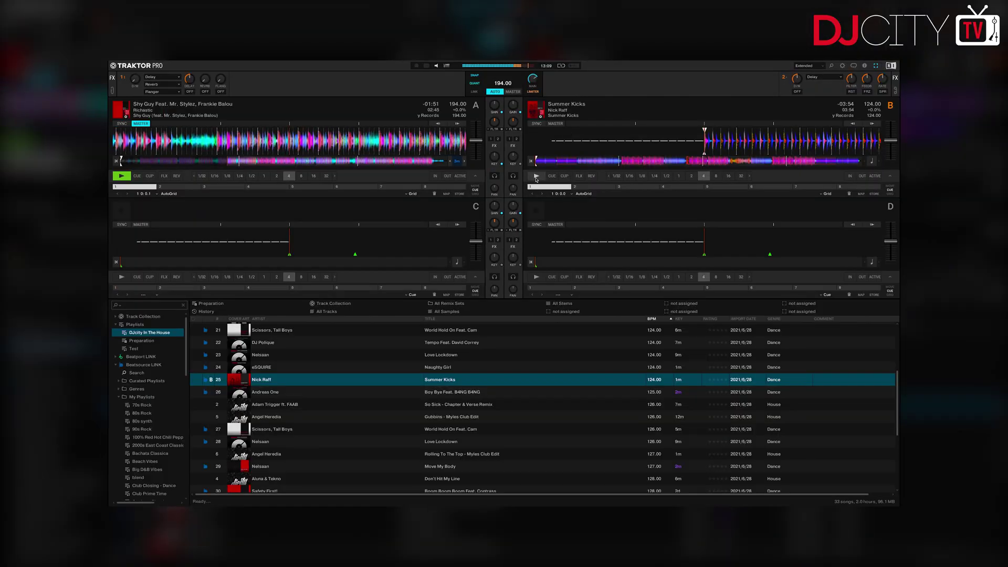
Play Summer Kicks on deck B, skip ahead through the breakdown into the drop, and expand Curated Playlists.
{"action": "left_click", "coordinate": [536, 176]}
{"action": "left_click", "coordinate": [121, 176]}
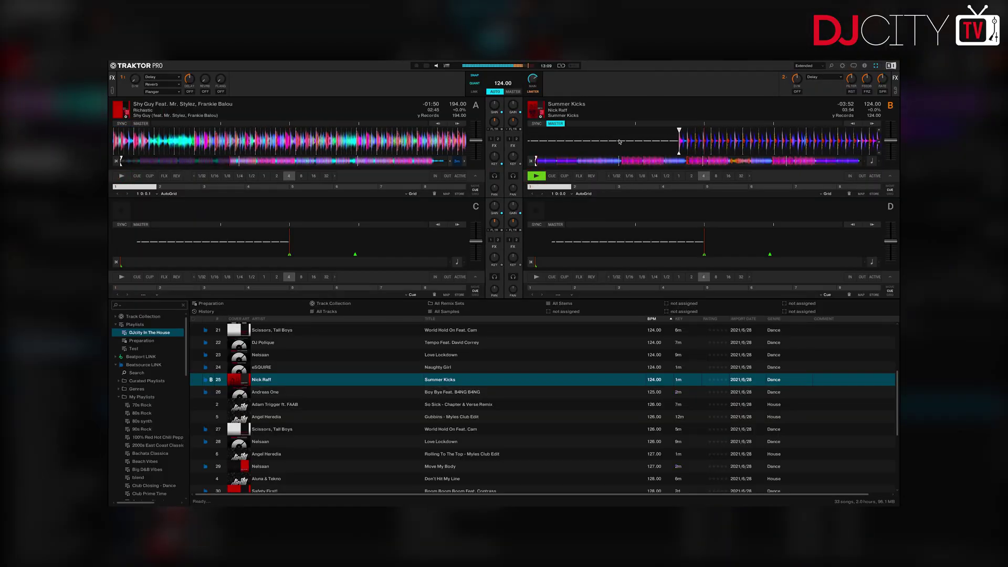
{"action": "left_click", "coordinate": [588, 161]}
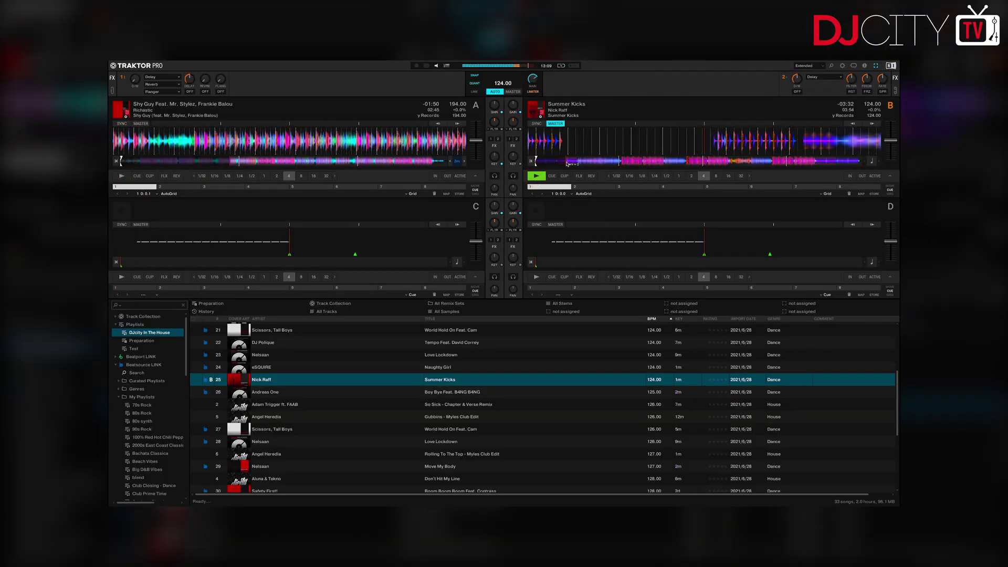
{"action": "left_click", "coordinate": [623, 162]}
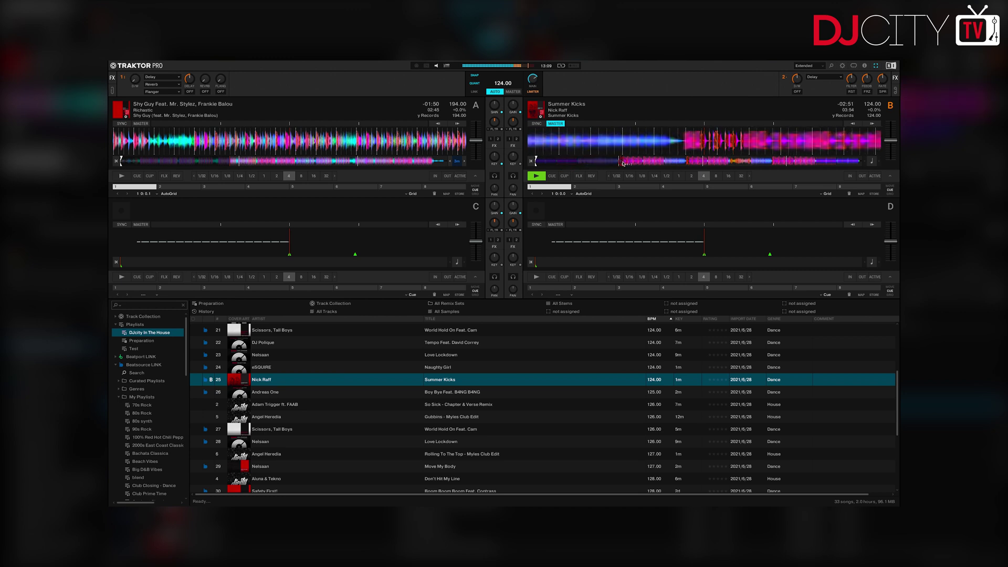
{"action": "left_click", "coordinate": [652, 164]}
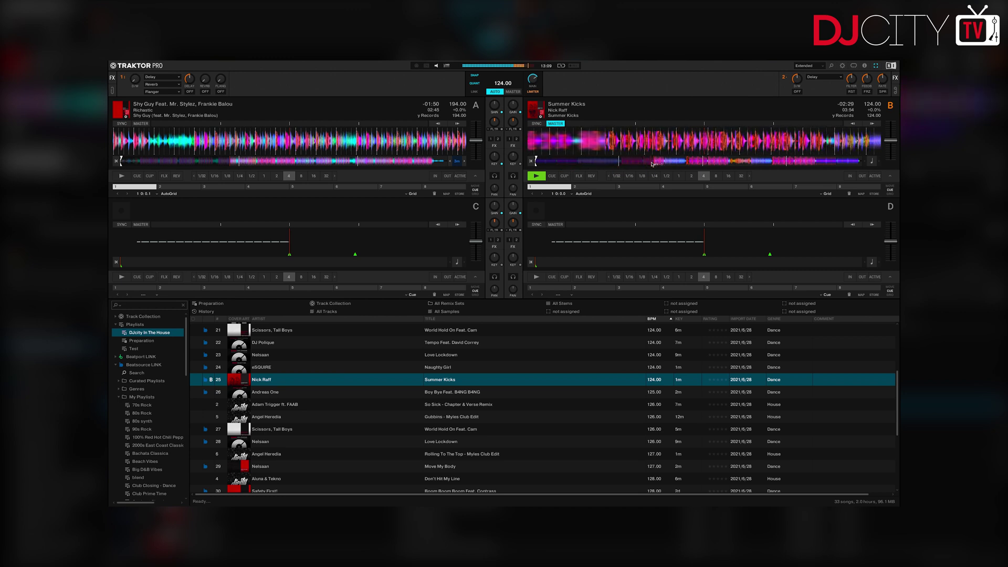
{"action": "left_click", "coordinate": [682, 163]}
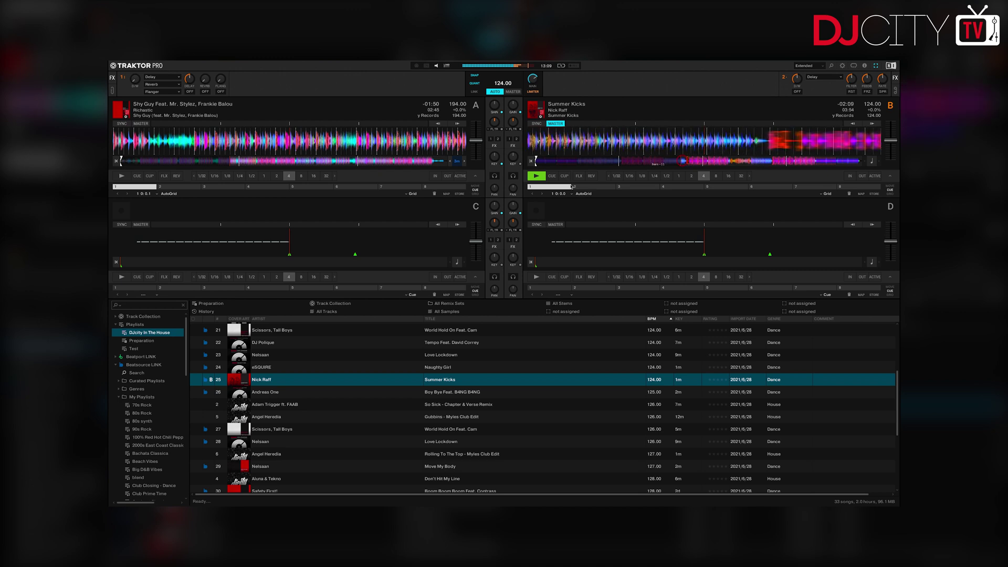
{"action": "left_click", "coordinate": [120, 382]}
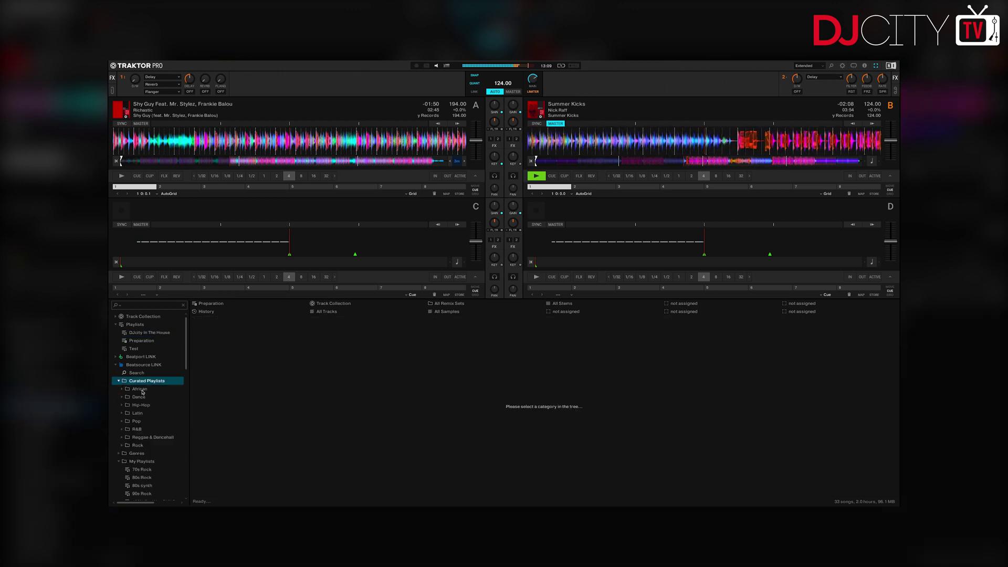
Bring up Traktor Pro's Preferences window with its setting categories listed.
{"action": "scroll", "coordinate": [120, 383], "scroll_direction": "down", "scroll_amount": 3}
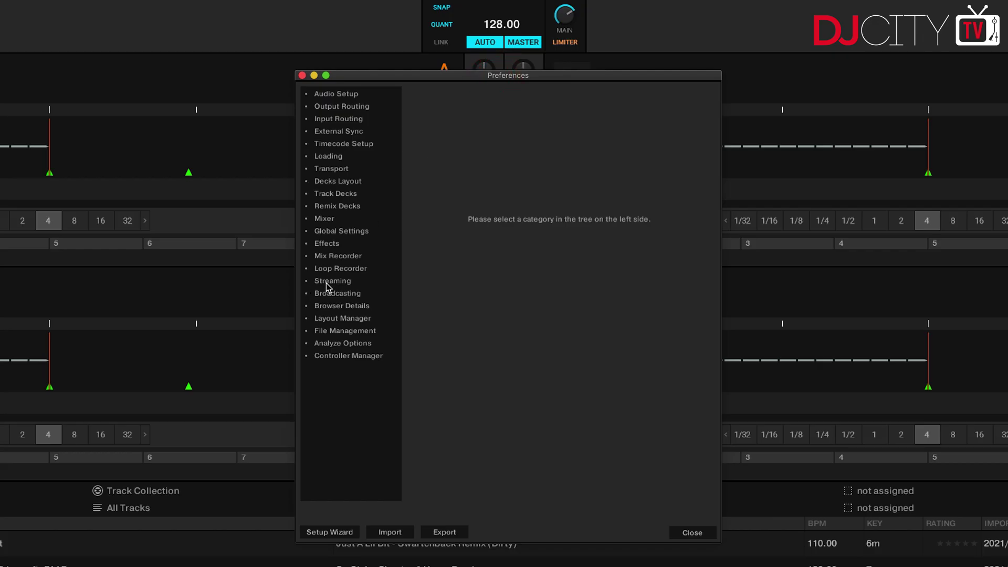
View the Streaming account settings in Preferences.
{"action": "left_click", "coordinate": [326, 283]}
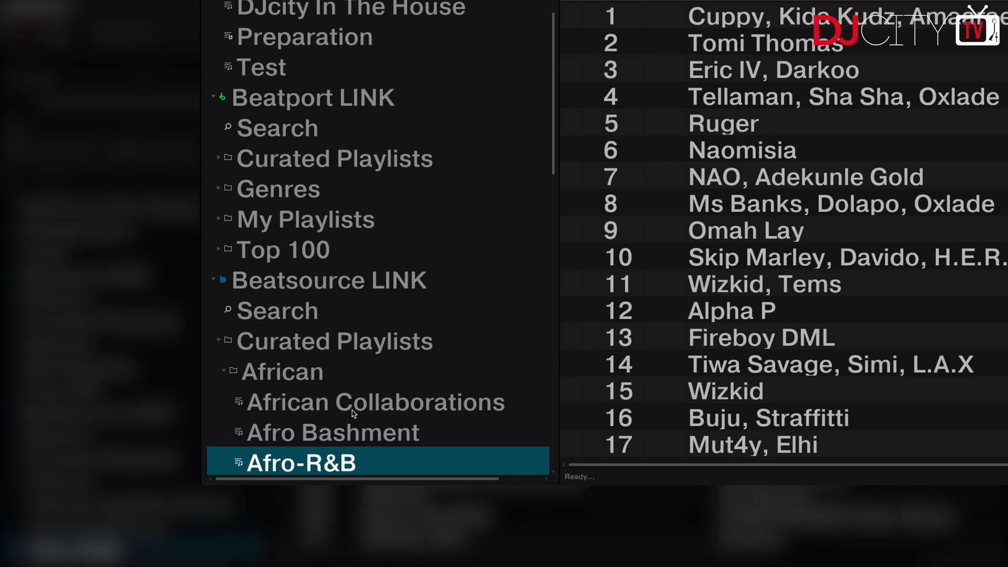
Collapse the African folder and add the 22 Afro-R&B tracks to the DJcity In The House playlist.
{"action": "scroll", "coordinate": [353, 408], "scroll_direction": "down", "scroll_amount": 3}
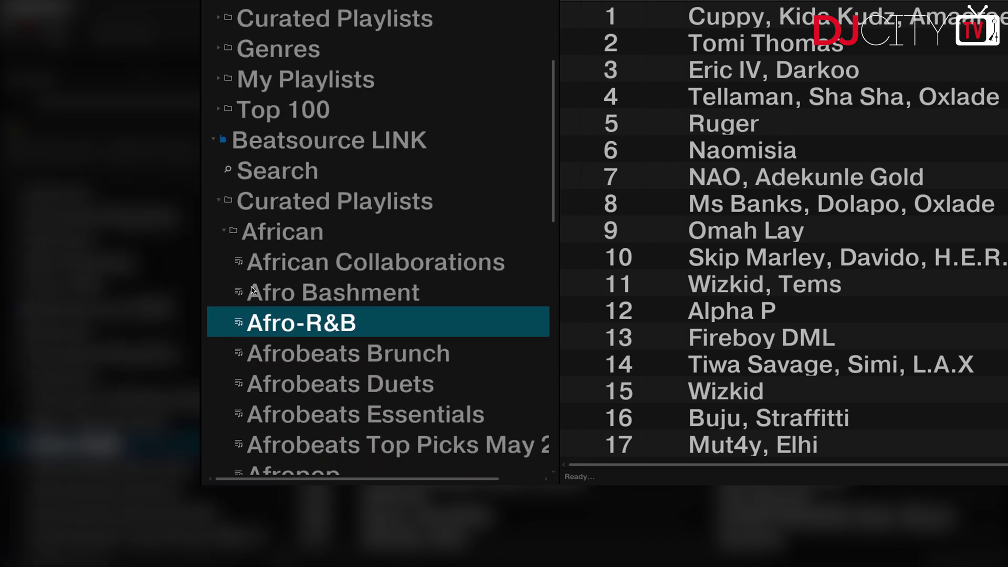
{"action": "left_click", "coordinate": [227, 237]}
{"action": "scroll", "coordinate": [316, 309], "scroll_direction": "down", "scroll_amount": 5}
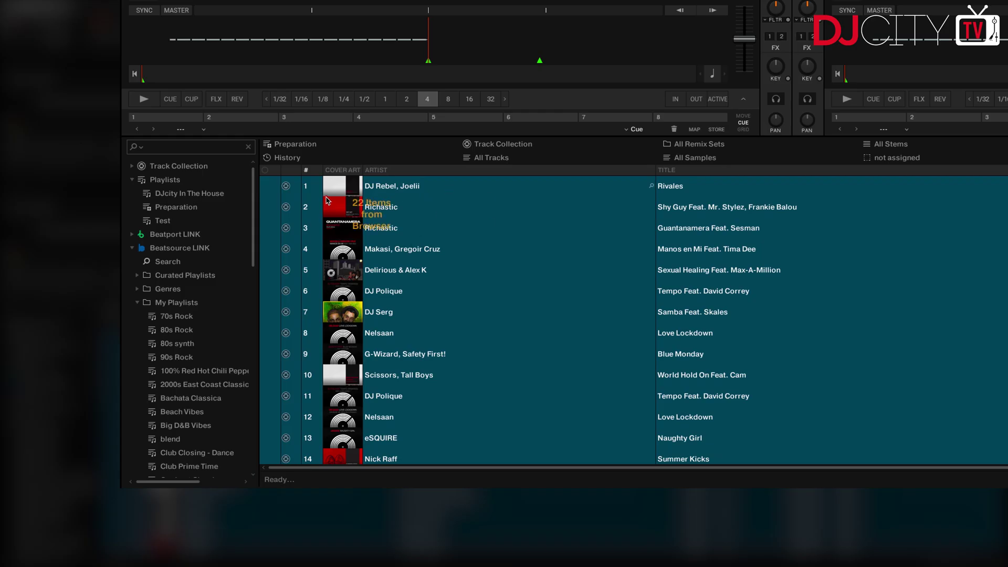
{"action": "left_click_drag", "start_coordinate": [327, 200], "coordinate": [186, 195]}
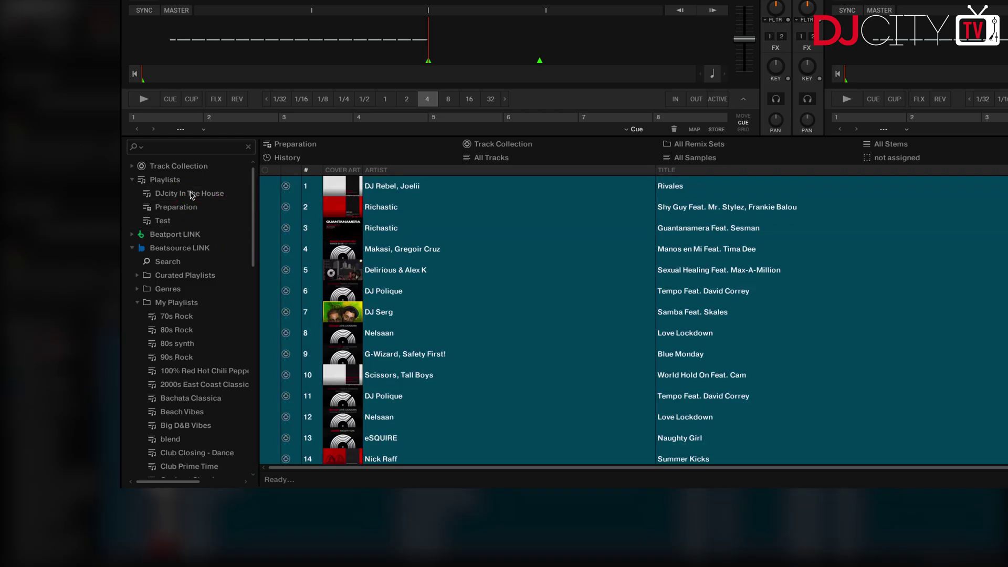
Open DJcity In The House and check Freak Like Me, Big Ol' Booty and There For You.
{"action": "left_click", "coordinate": [192, 195]}
{"action": "left_click", "coordinate": [615, 219]}
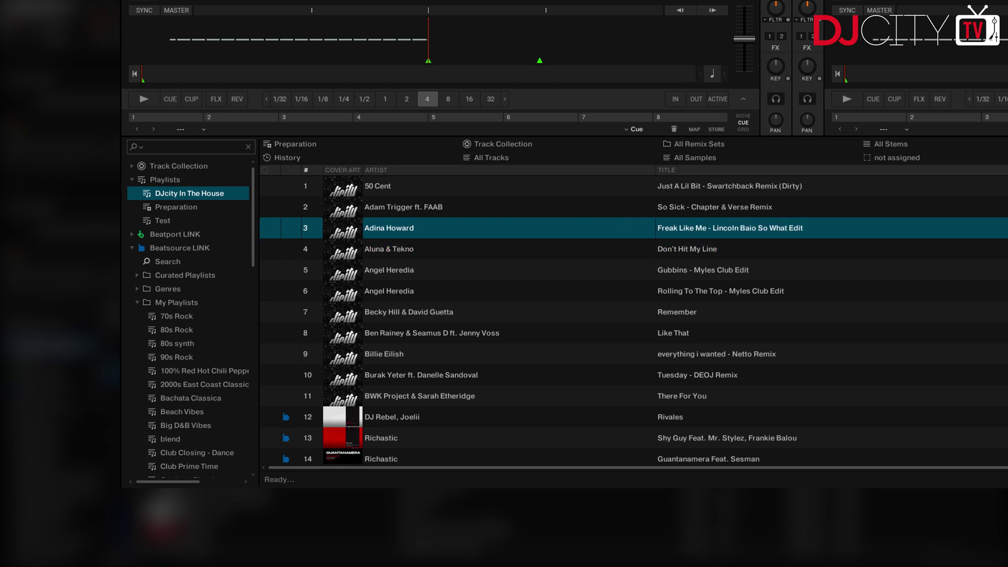
{"action": "scroll", "coordinate": [829, 255], "scroll_direction": "down", "scroll_amount": 10}
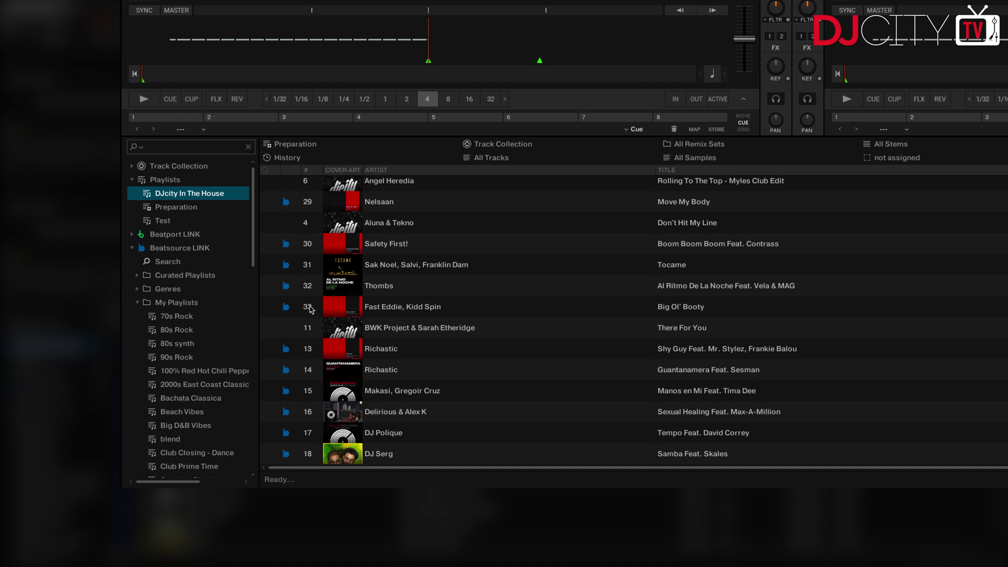
{"action": "left_click", "coordinate": [289, 310]}
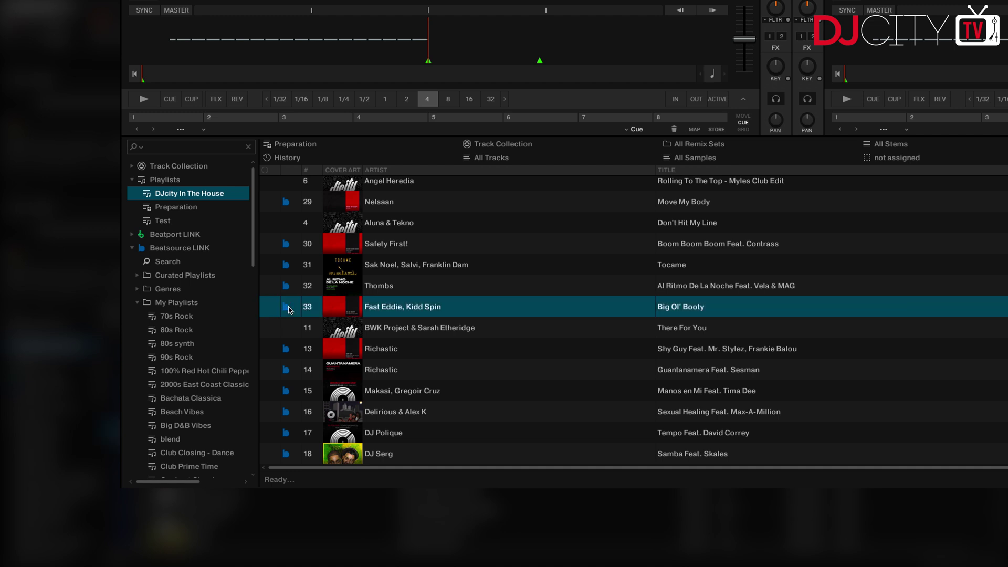
{"action": "left_click", "coordinate": [466, 328]}
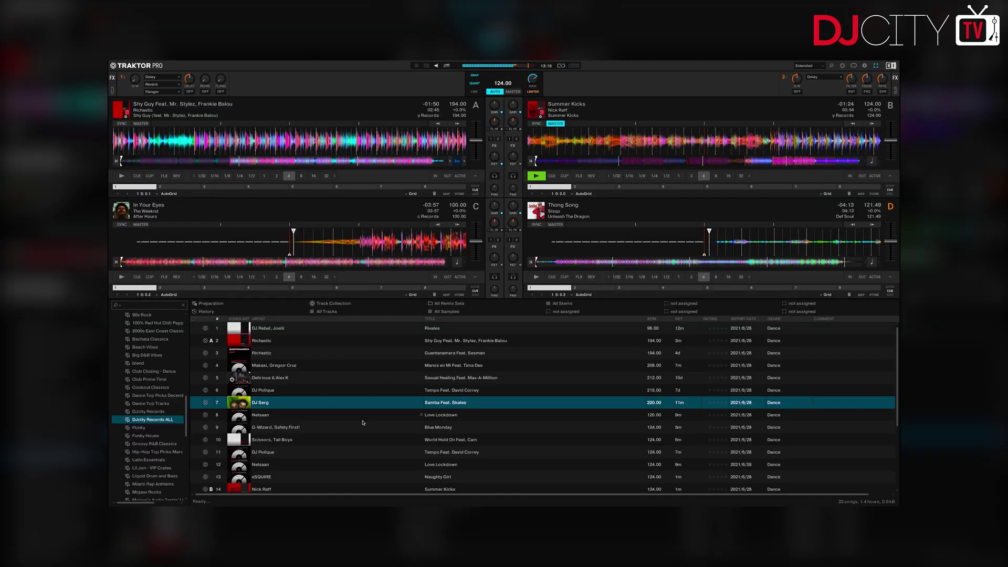
Load Blue Monday onto deck A, set its start point, and play it synced at 124 BPM.
{"action": "scroll", "coordinate": [305, 419], "scroll_direction": "down", "scroll_amount": 2}
{"action": "left_click_drag", "start_coordinate": [313, 414], "coordinate": [315, 150]}
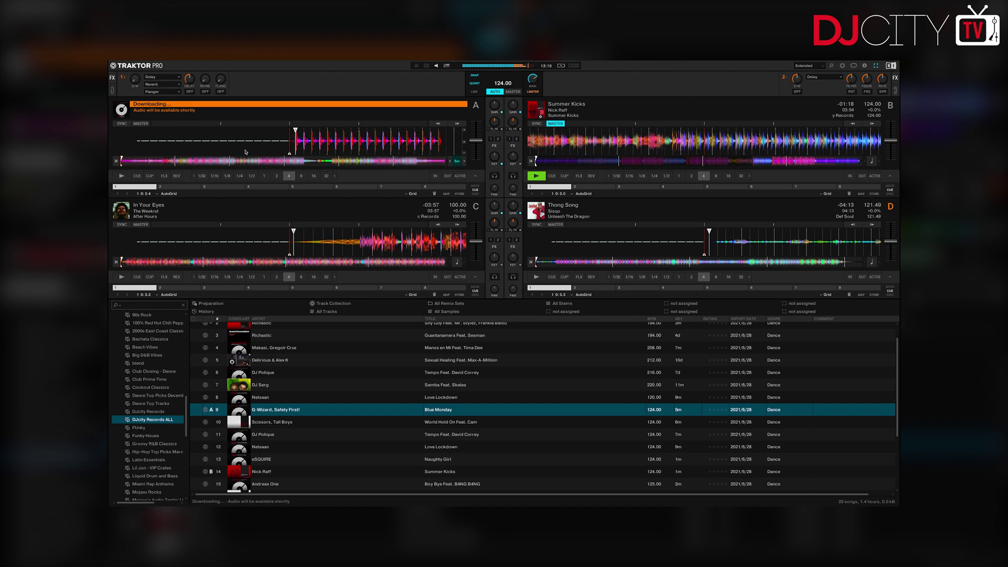
{"action": "left_click", "coordinate": [139, 188]}
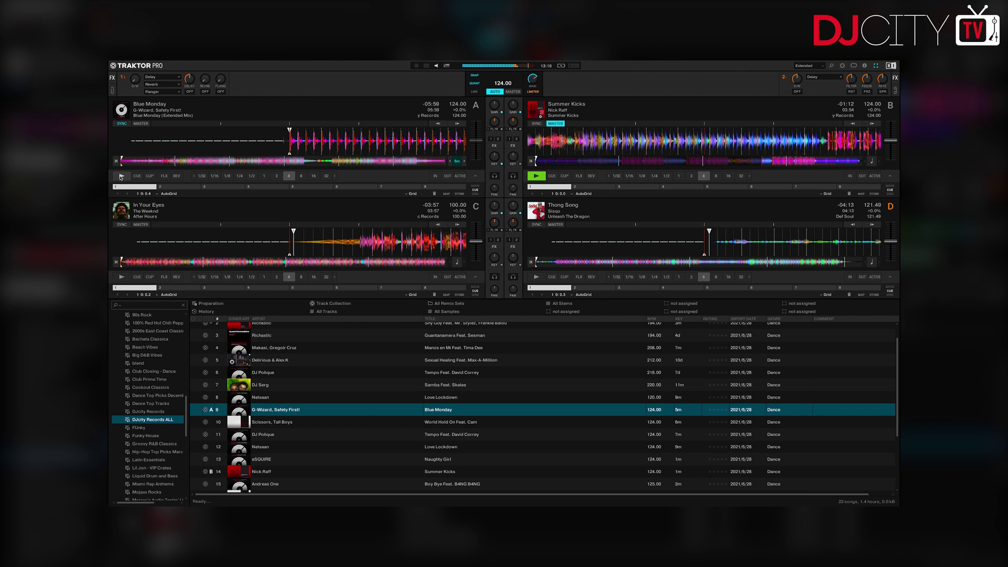
{"action": "left_click", "coordinate": [120, 176]}
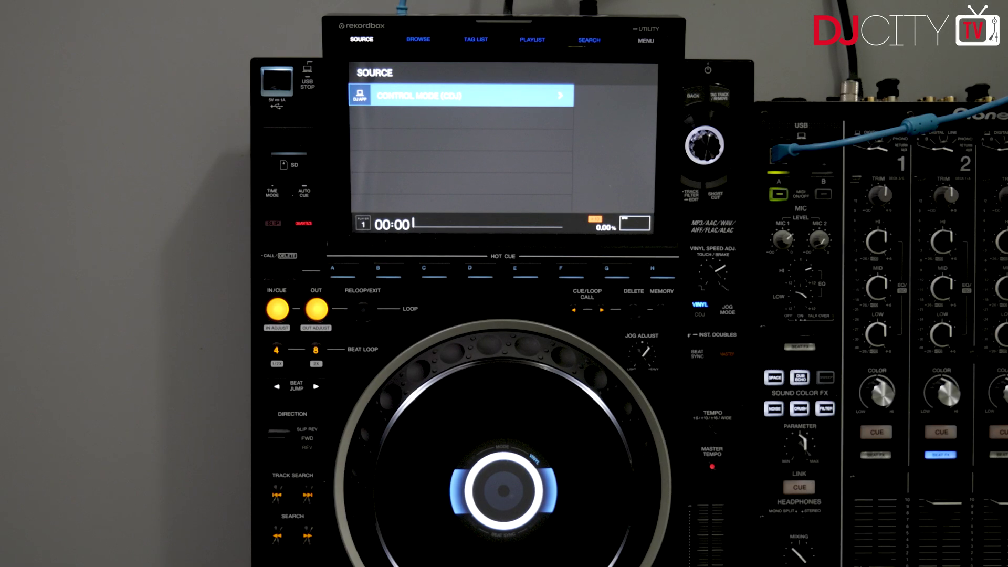
Put the CDJ-3000 in Control Mode linked to Traktor's Deck A.
{"action": "left_click", "coordinate": [463, 96]}
{"action": "scroll", "coordinate": [707, 141], "scroll_direction": "down", "scroll_amount": 1}
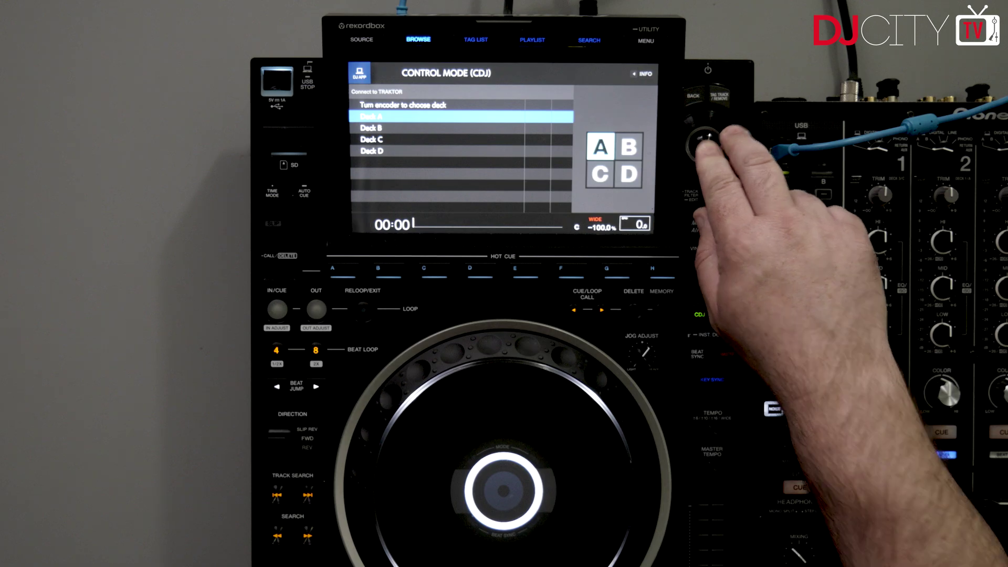
{"action": "left_click", "coordinate": [705, 145]}
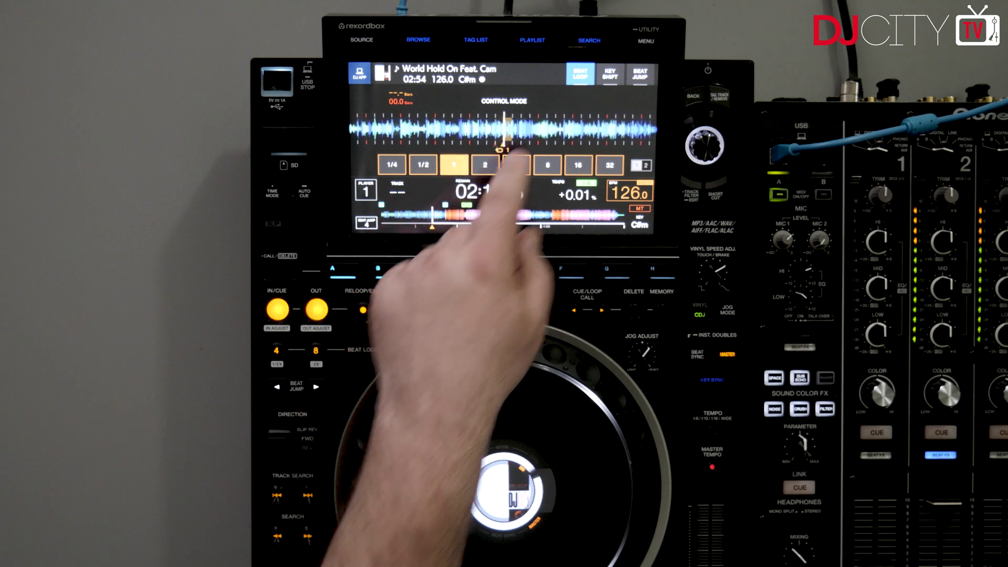
Set a loop with IN/CUE and OUT, then raise the key three steps with KEY SHIFT +.
{"action": "left_click", "coordinate": [277, 309]}
{"action": "left_click", "coordinate": [317, 310]}
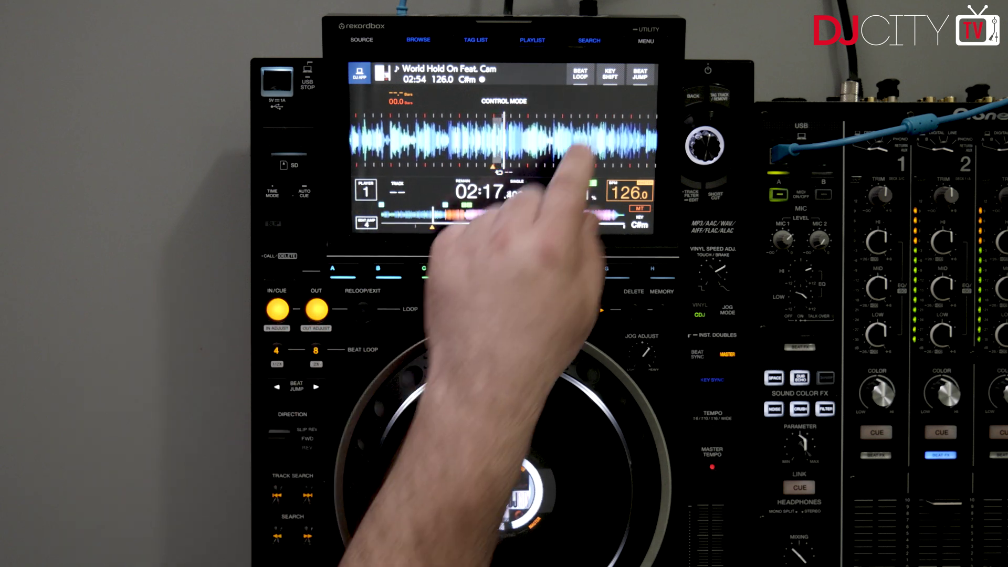
{"action": "left_click", "coordinate": [570, 164]}
{"action": "left_click", "coordinate": [570, 163]}
{"action": "left_click", "coordinate": [570, 164]}
{"action": "left_click", "coordinate": [570, 164]}
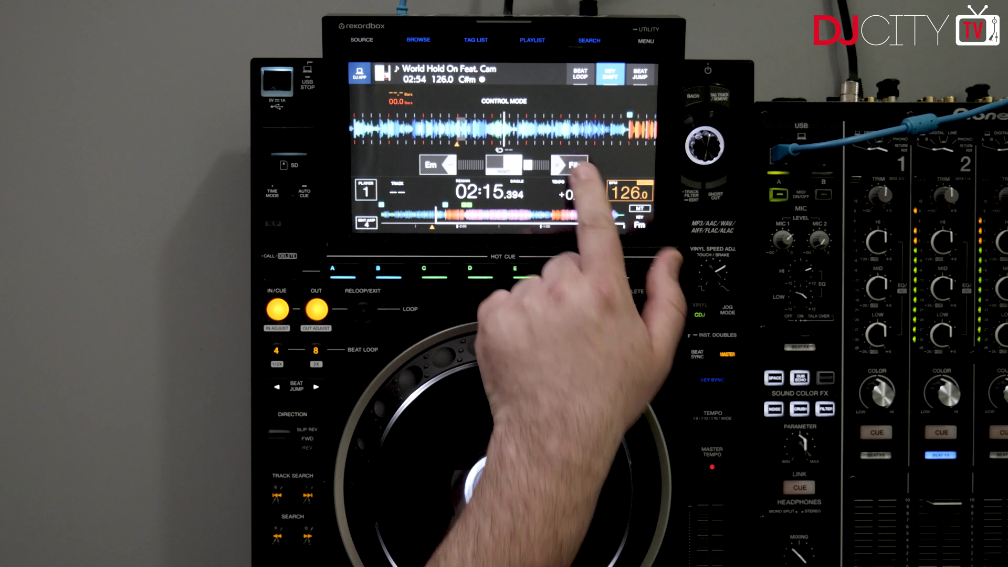
{"action": "left_click", "coordinate": [570, 164]}
{"action": "left_click", "coordinate": [570, 164]}
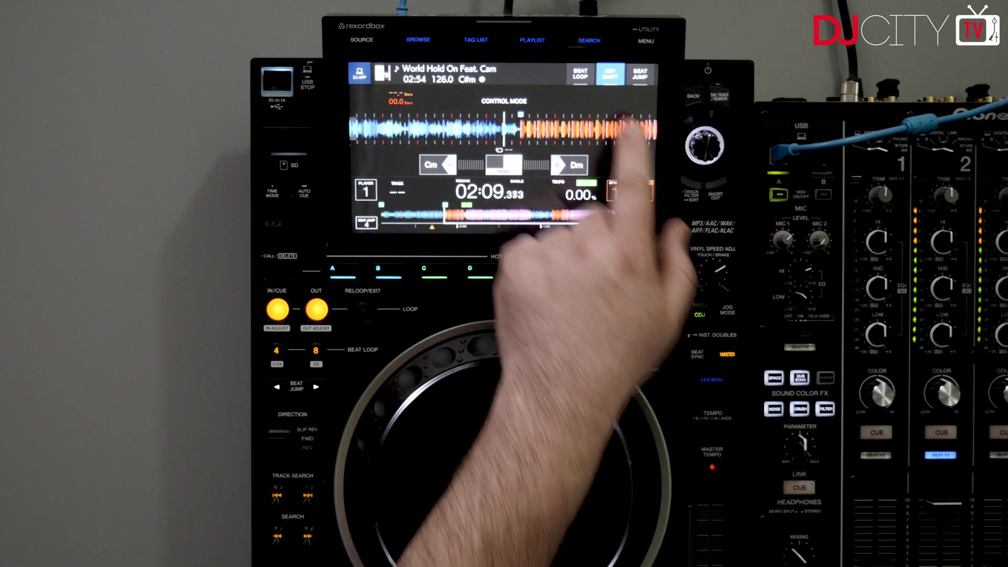
Beat-jump the playhead twice by half a beat, then 16 beats ahead.
{"action": "left_click", "coordinate": [640, 74]}
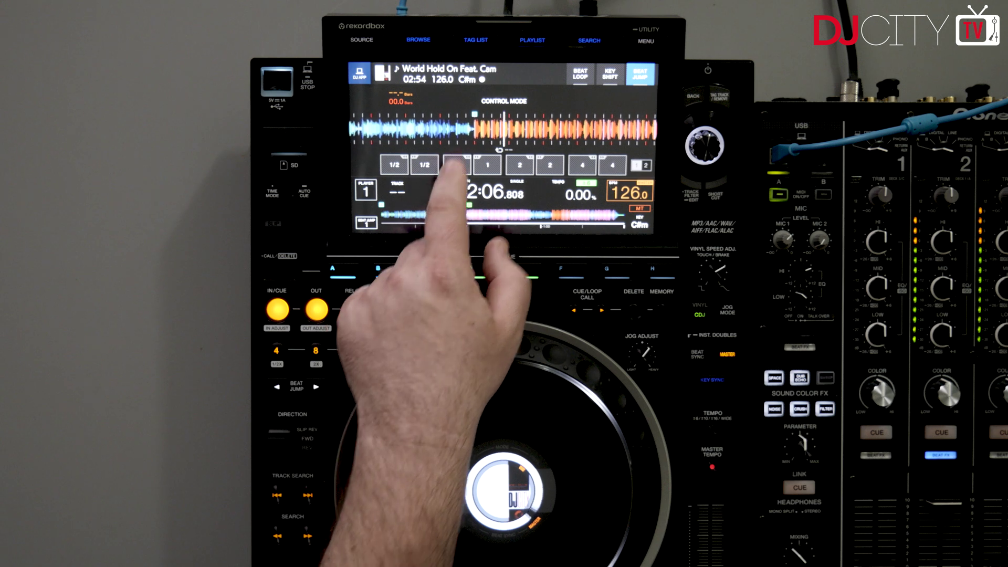
{"action": "left_click", "coordinate": [394, 164]}
{"action": "left_click", "coordinate": [394, 164]}
{"action": "left_click", "coordinate": [395, 165]}
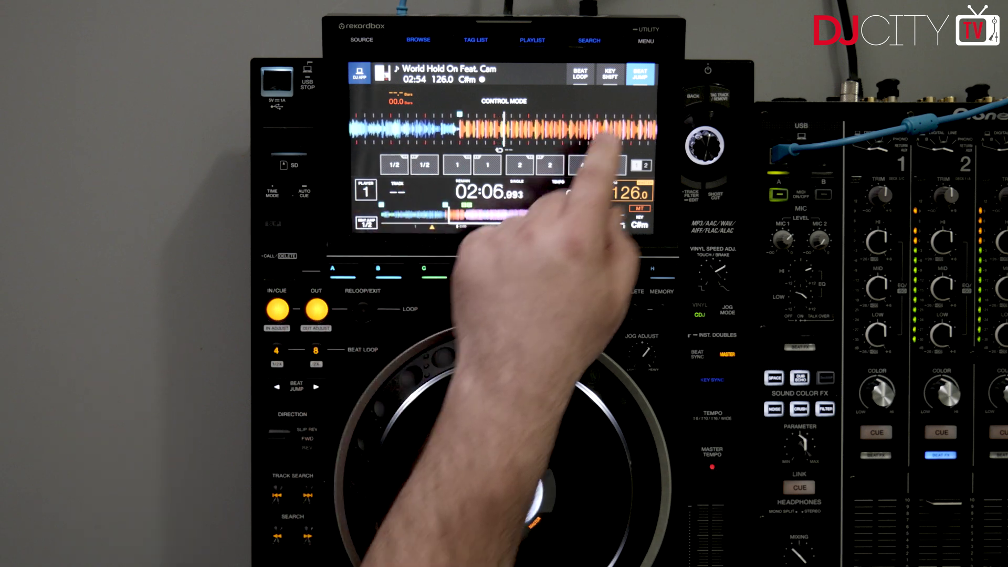
{"action": "left_click", "coordinate": [641, 73]}
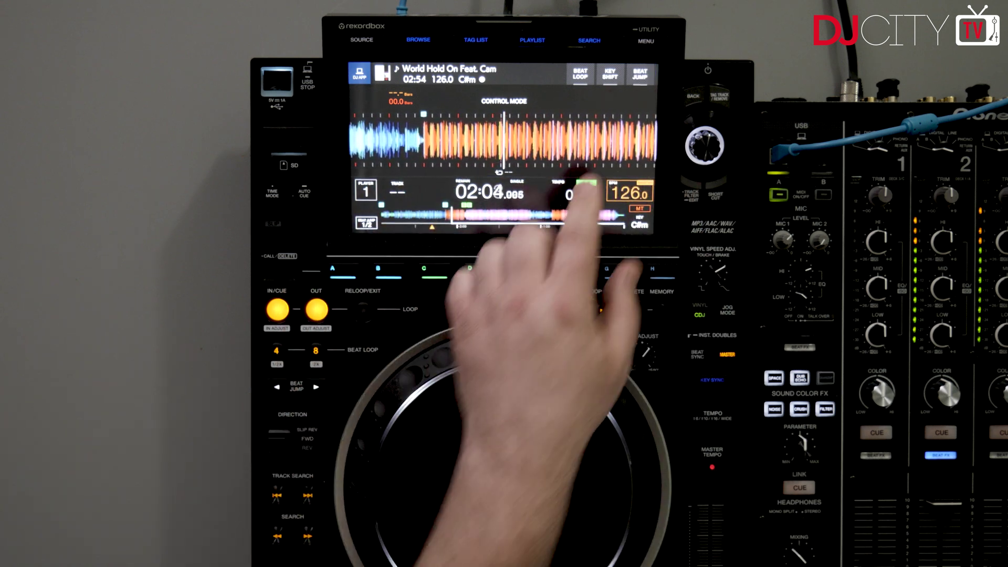
{"action": "left_click", "coordinate": [640, 74]}
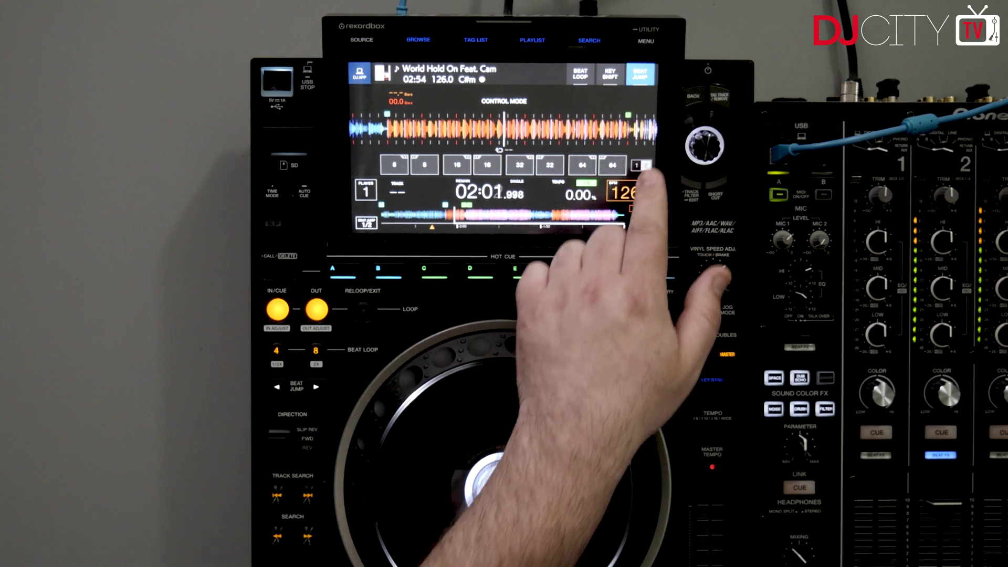
{"action": "left_click", "coordinate": [487, 165]}
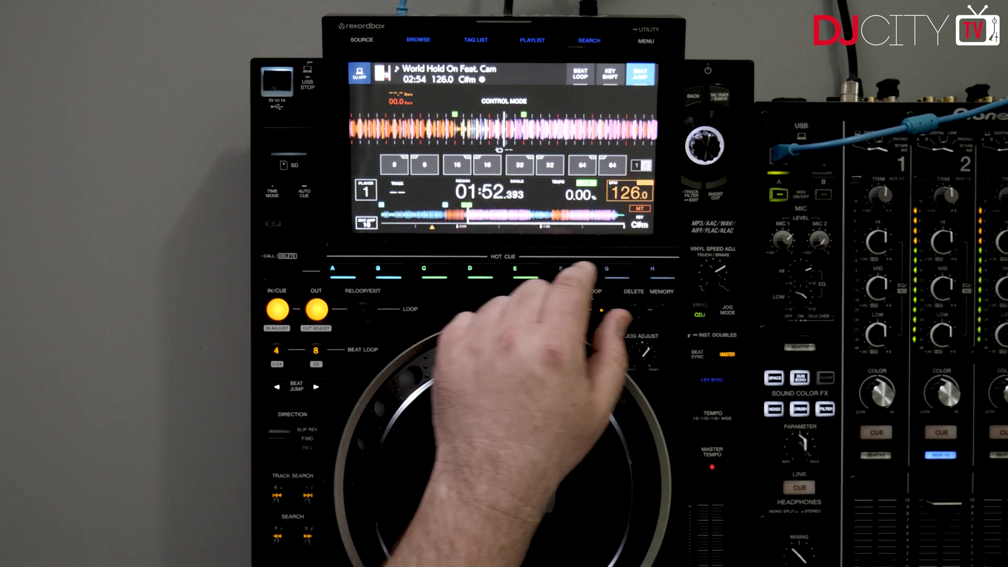
{"action": "left_click", "coordinate": [640, 73]}
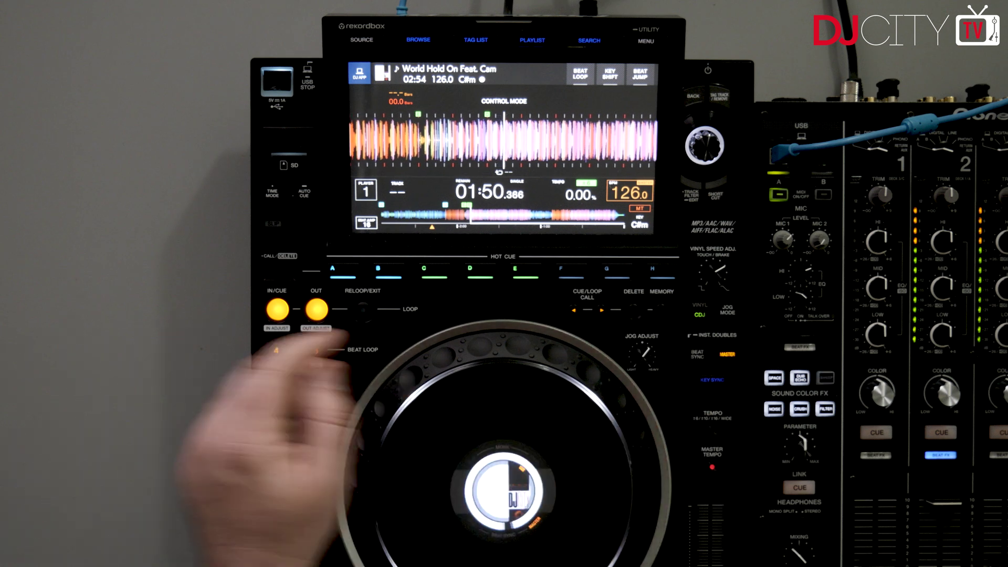
Jump back through the track several times and switch jog mode to VINYL.
{"action": "left_click", "coordinate": [277, 387]}
{"action": "left_click", "coordinate": [276, 387]}
{"action": "left_click", "coordinate": [276, 387]}
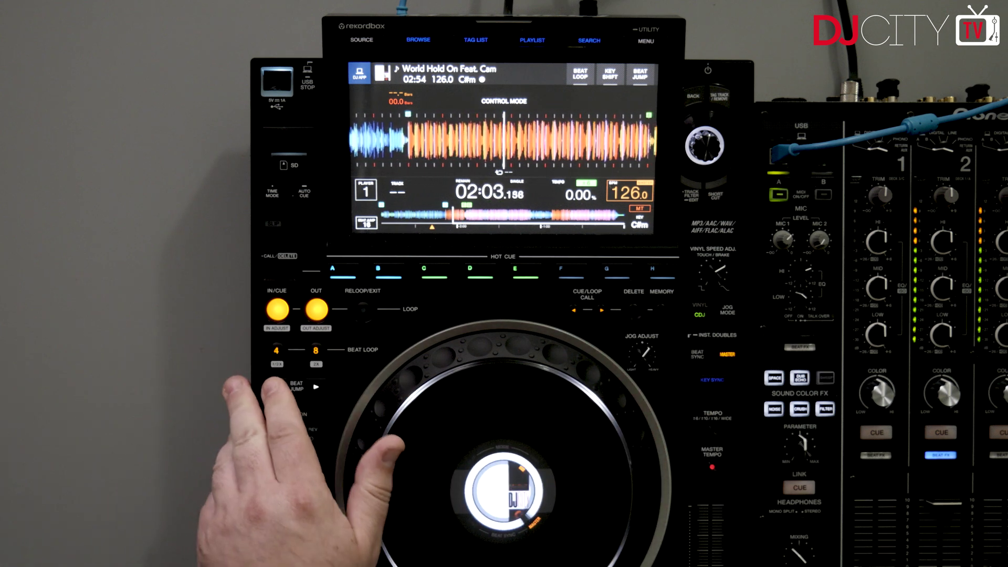
{"action": "left_click", "coordinate": [277, 387]}
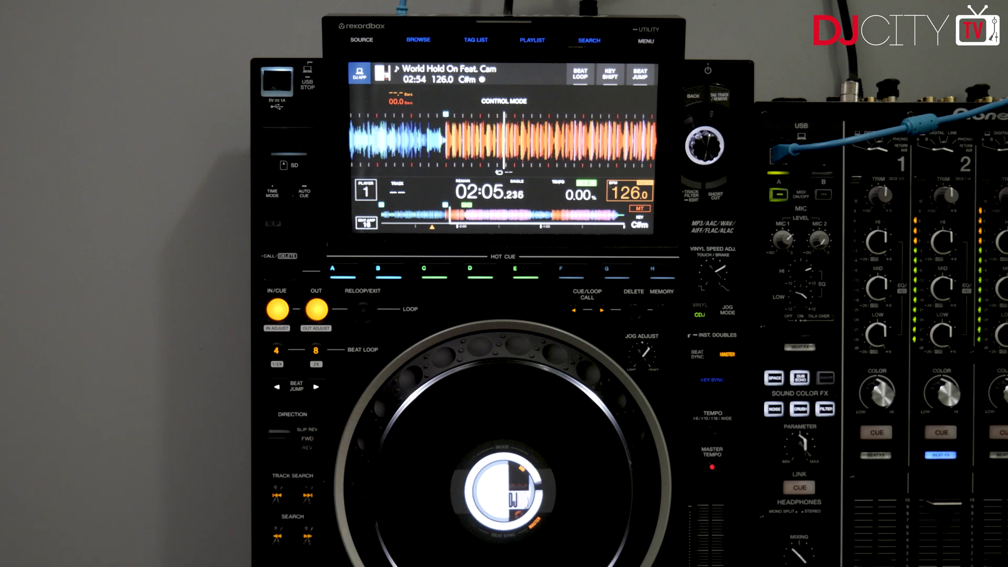
{"action": "left_click", "coordinate": [727, 310]}
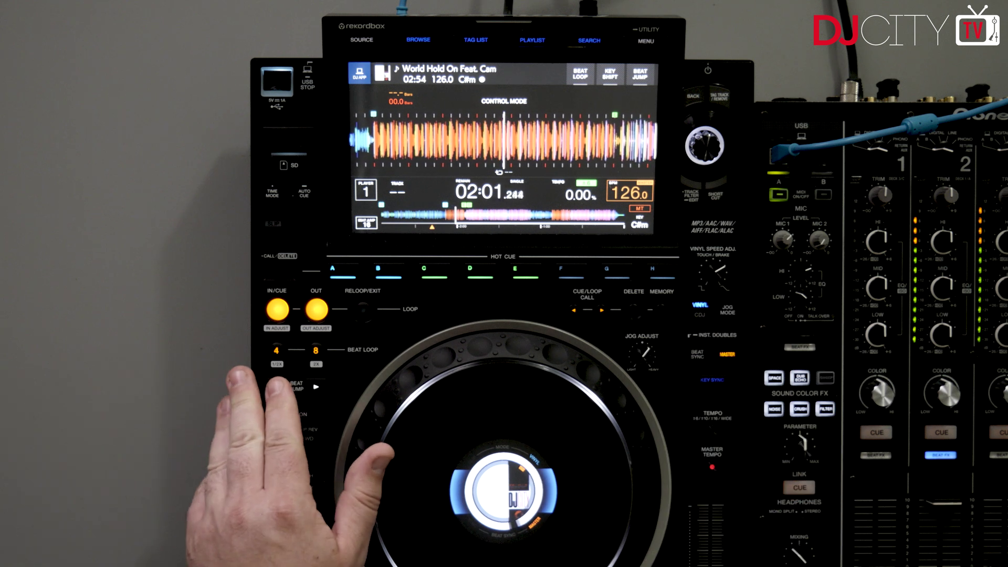
{"action": "left_click", "coordinate": [276, 387]}
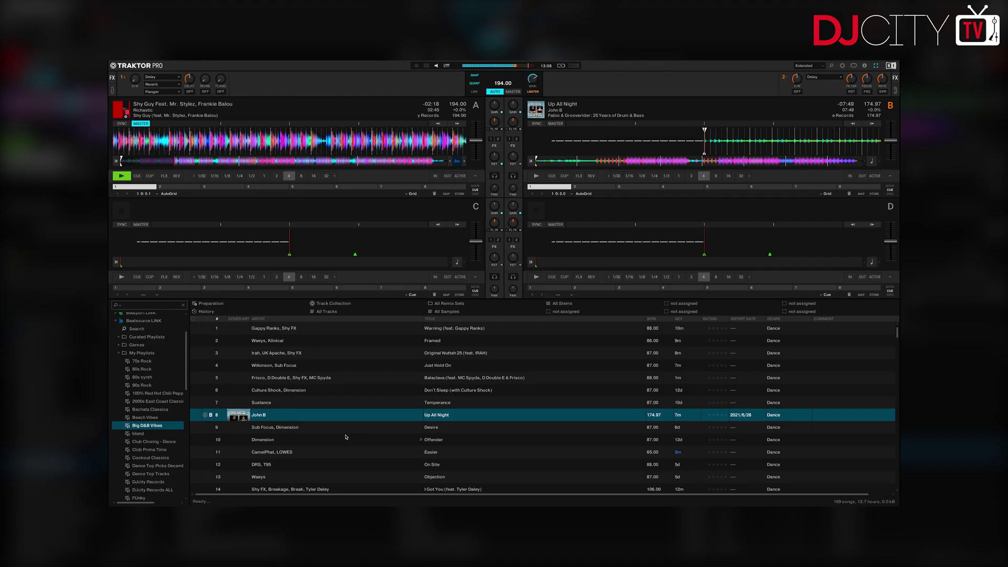
Load Don't Sleep (174 BPM, 9m) onto deck B, then put Up All Night back on deck B.
{"action": "left_click_drag", "start_coordinate": [344, 390], "coordinate": [627, 114]}
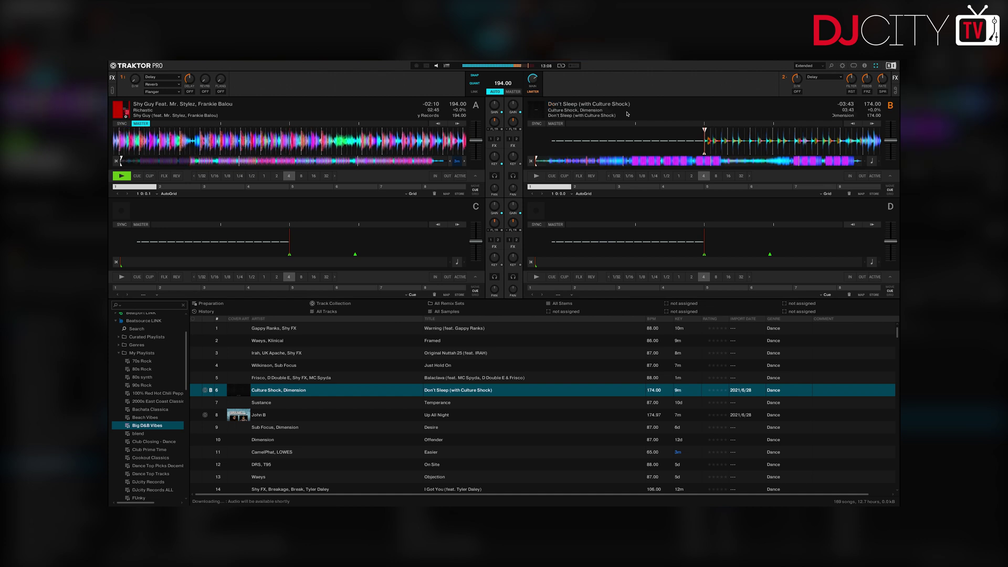
{"action": "left_click", "coordinate": [353, 414]}
{"action": "left_click_drag", "start_coordinate": [635, 110], "coordinate": [635, 110]}
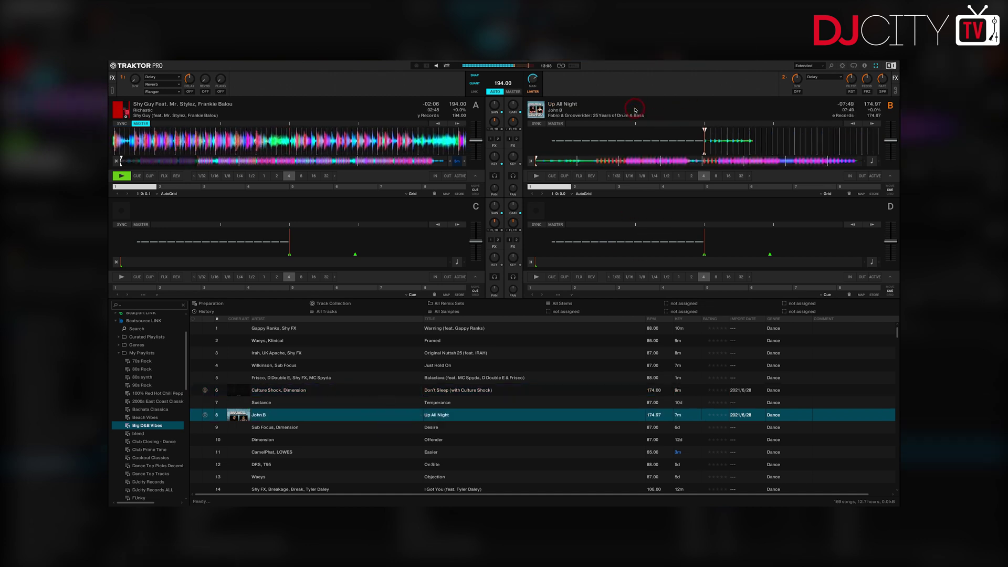